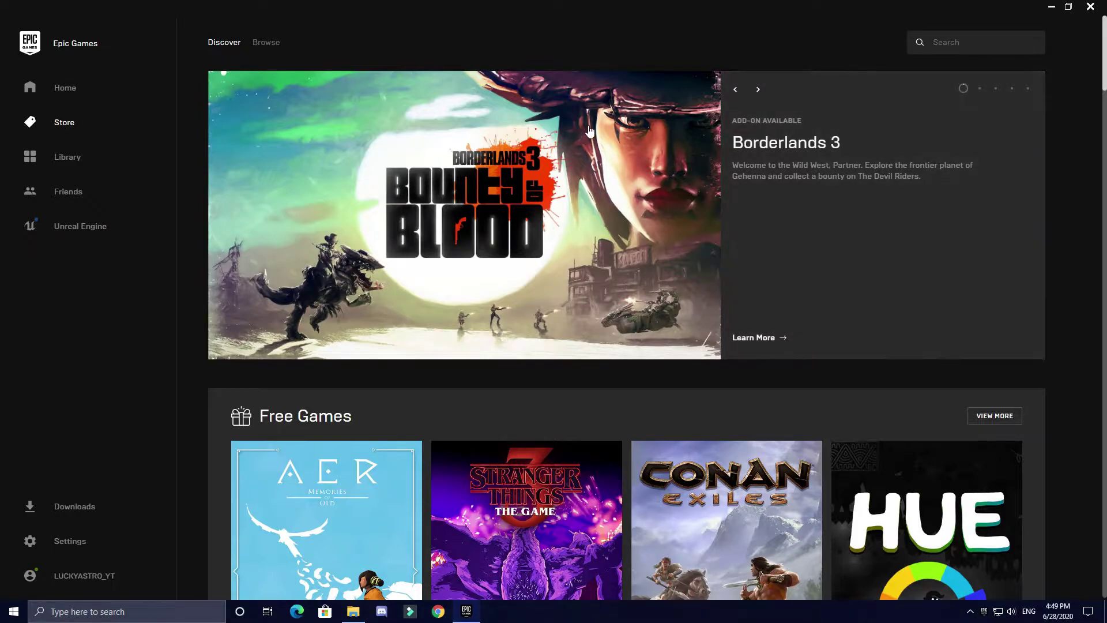
- Search the game library for limbo and open the install options for Limbo
left_click(103, 163)
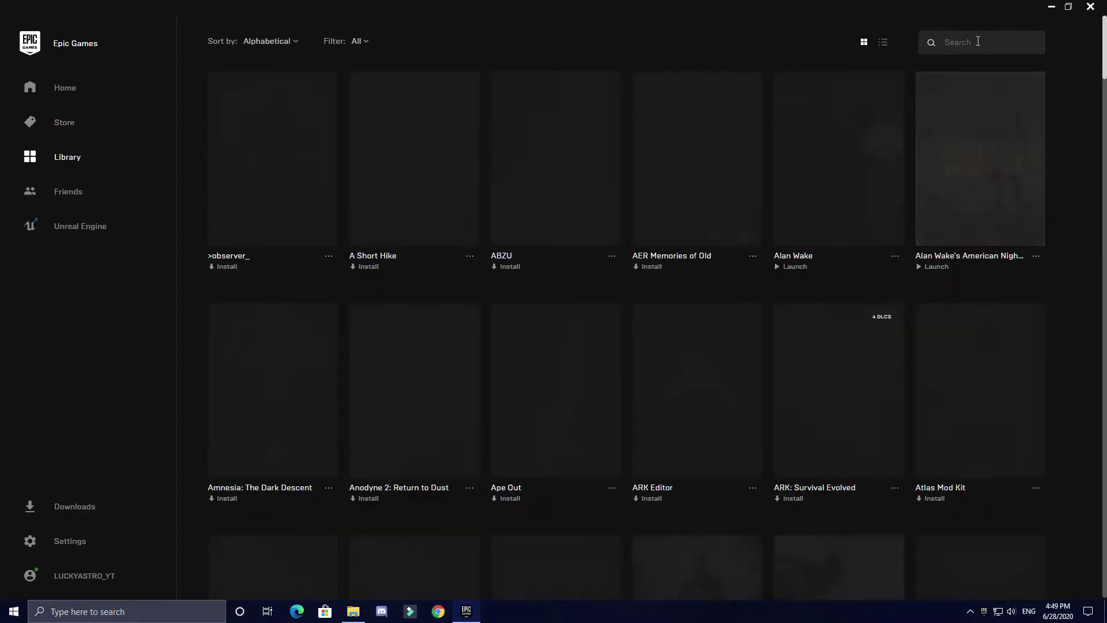
left_click(979, 45)
type("limbo")
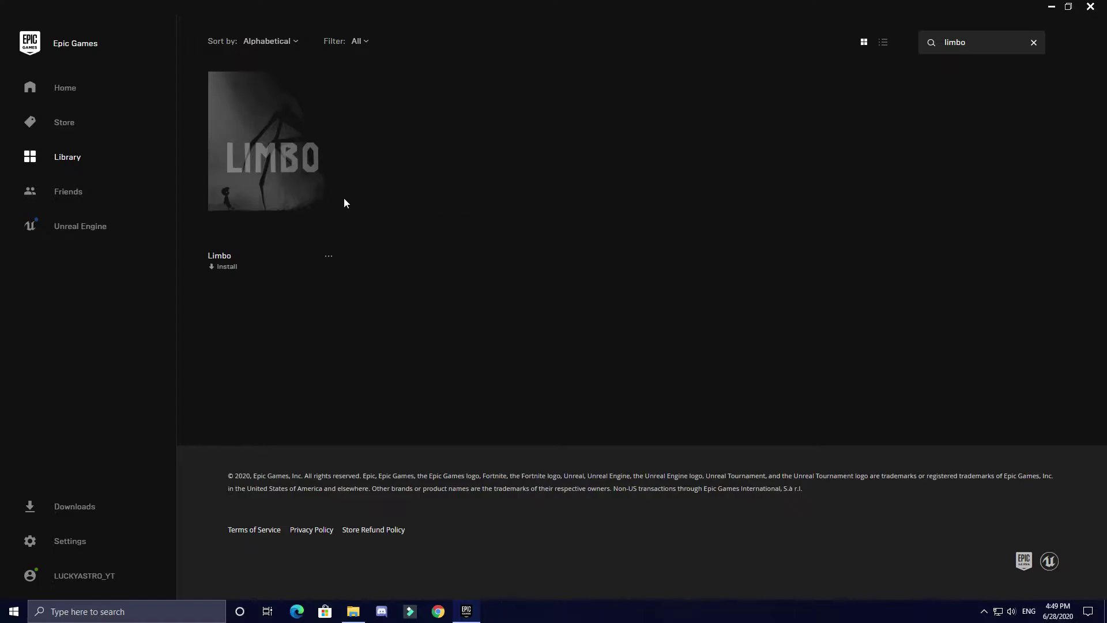
left_click(309, 209)
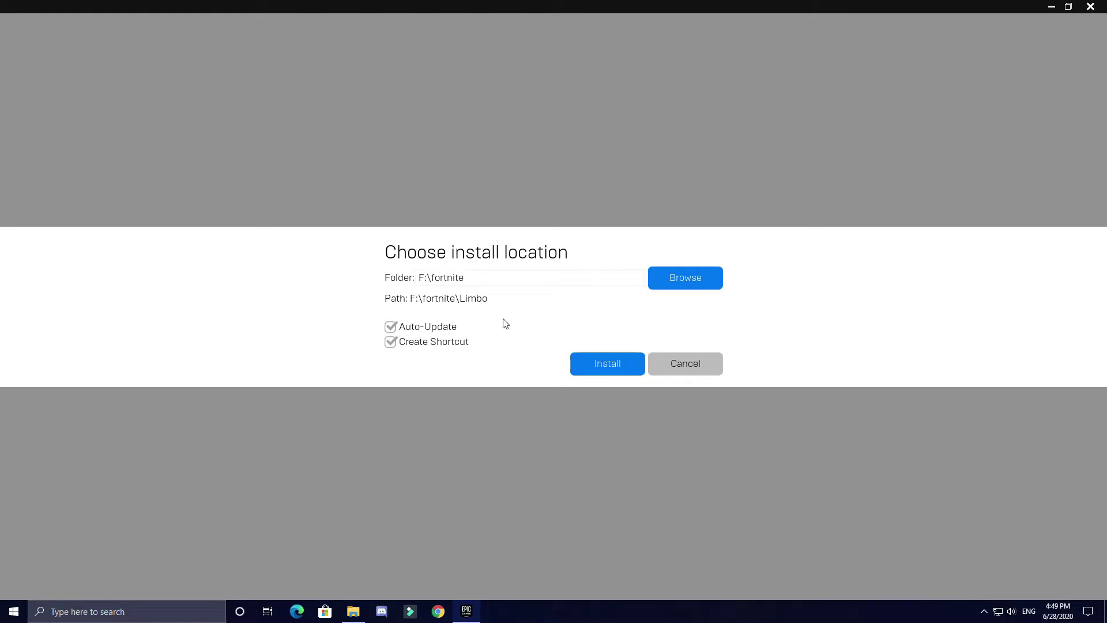
- Start installing Limbo into F:\fortnite with auto-update and a shortcut, and pause its download
left_click(606, 369)
left_click(87, 510)
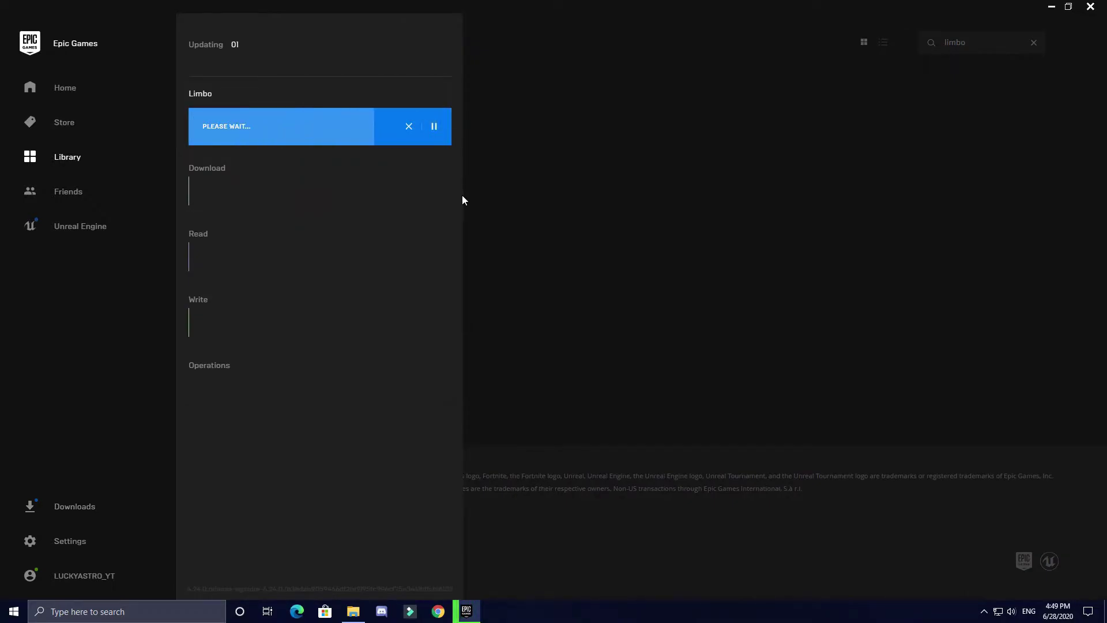
left_click(437, 137)
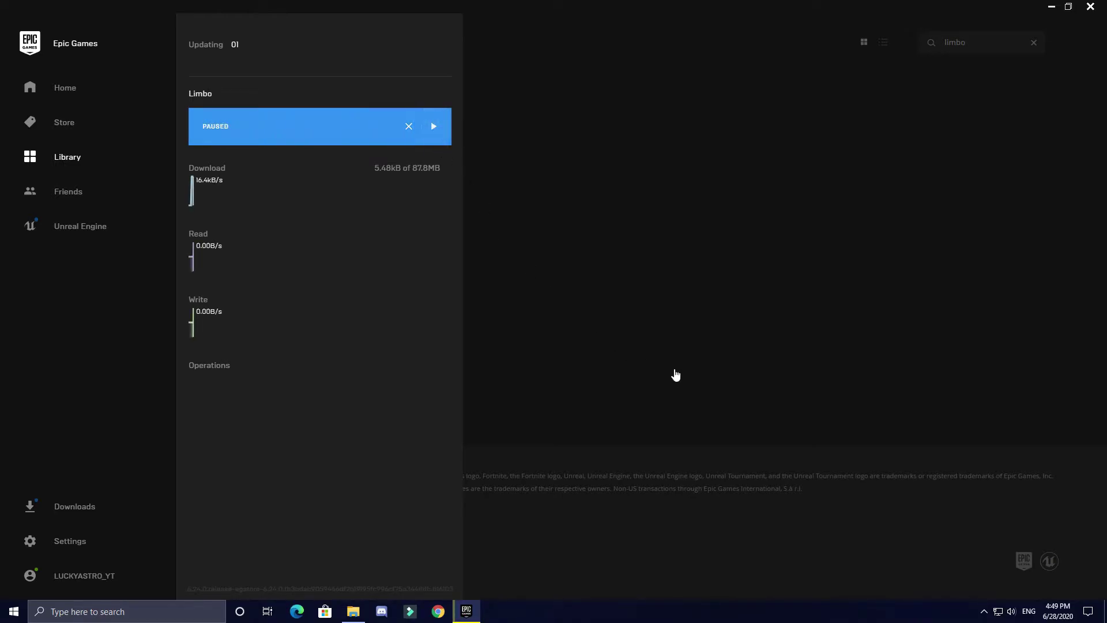
- Exit the Epic Games Launcher completely, including its background process
left_click(984, 610)
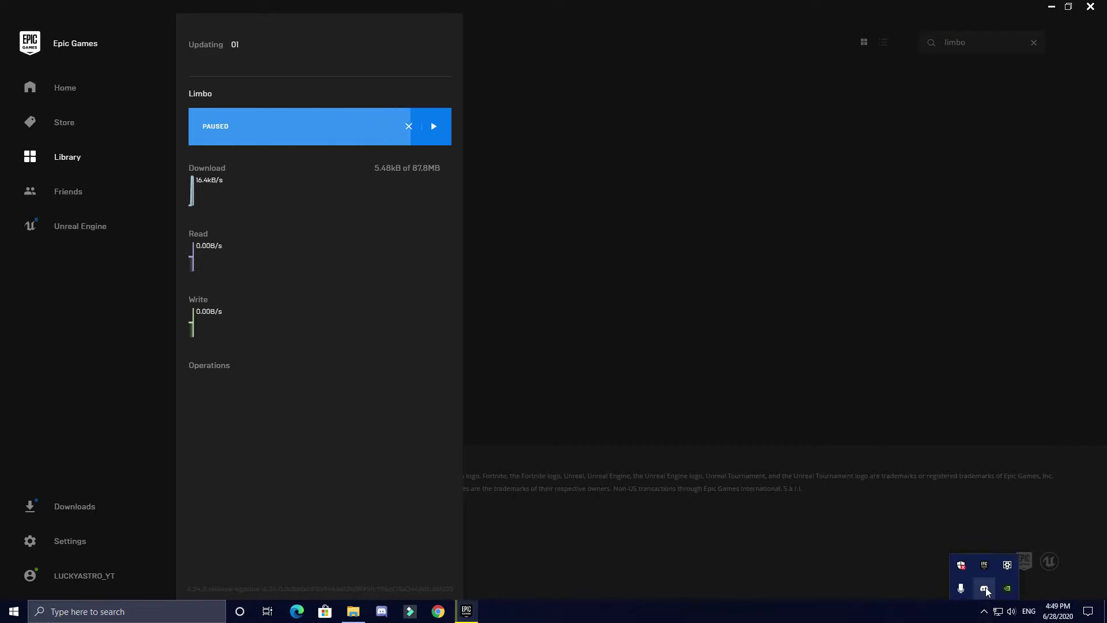
right_click(986, 571)
left_click(1002, 569)
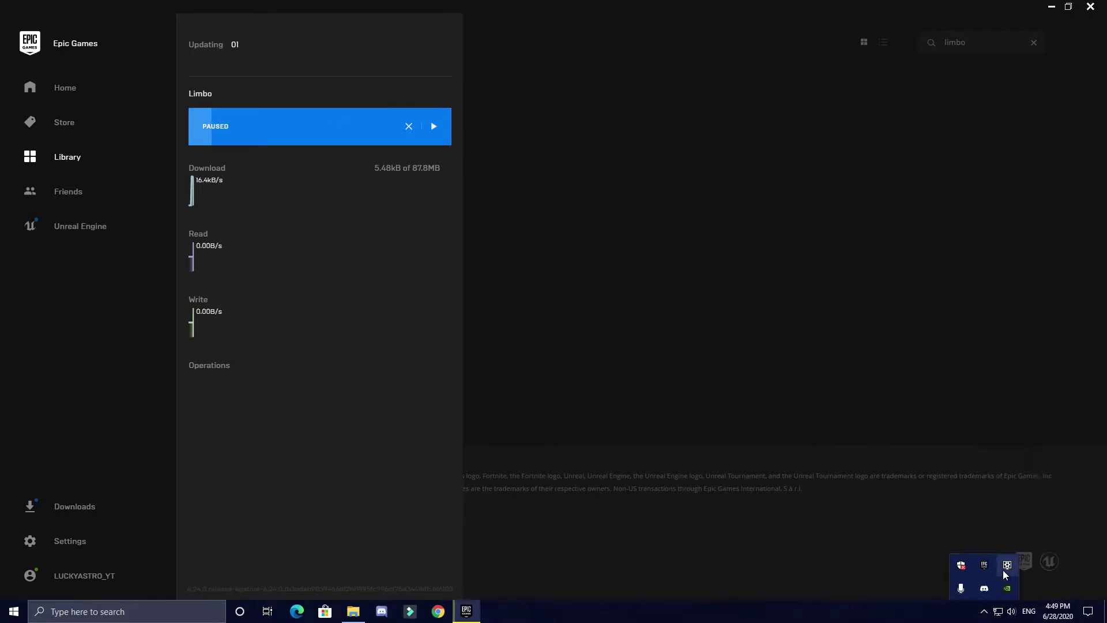
left_click(565, 339)
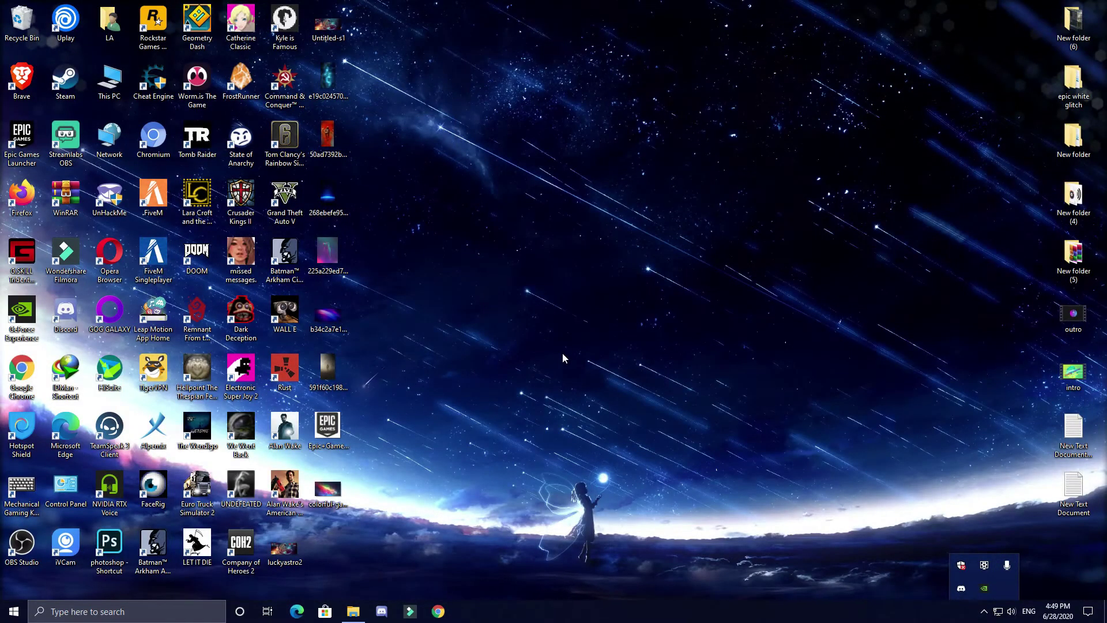
- Switch to File Explorer and copy all the backed-up game files in F:\Limbo0
left_click(355, 613)
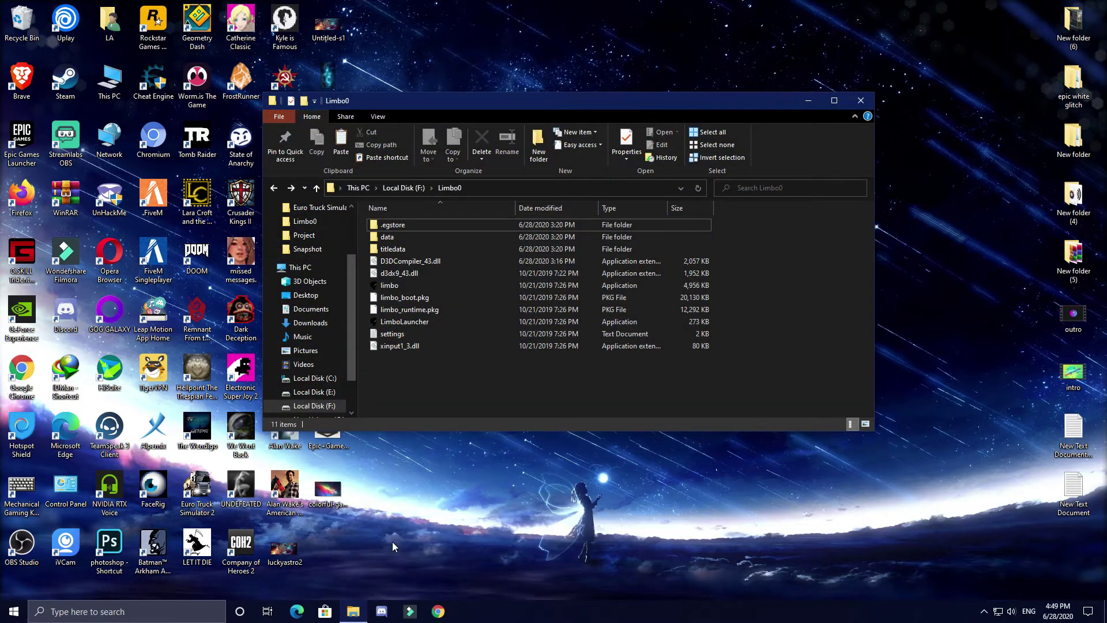
left_click_drag(485, 363, 514, 251)
right_click(514, 251)
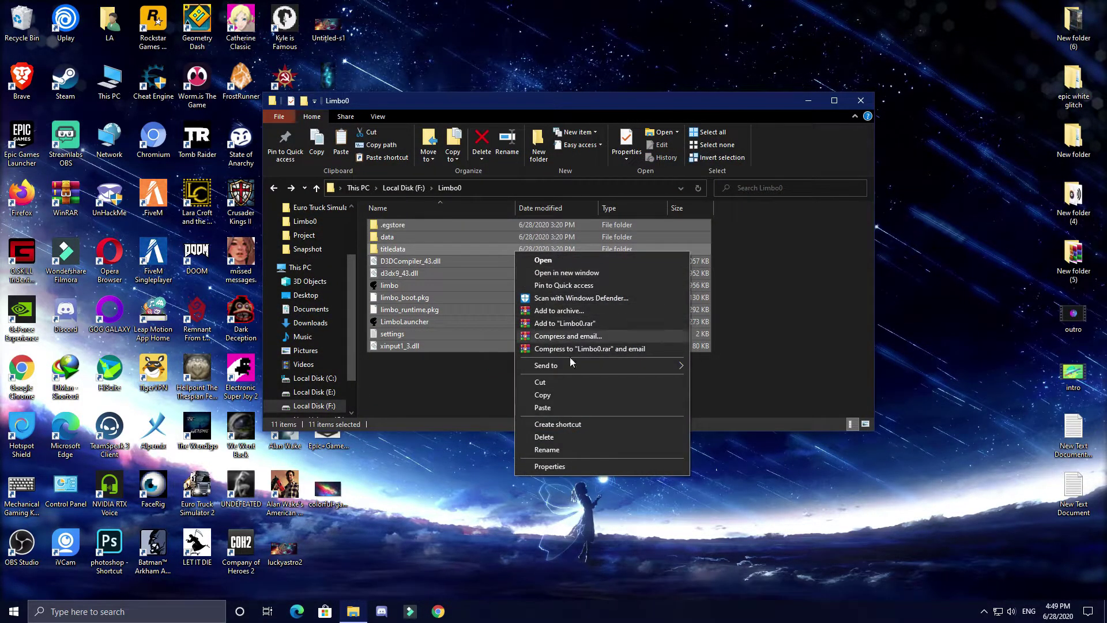
left_click(591, 394)
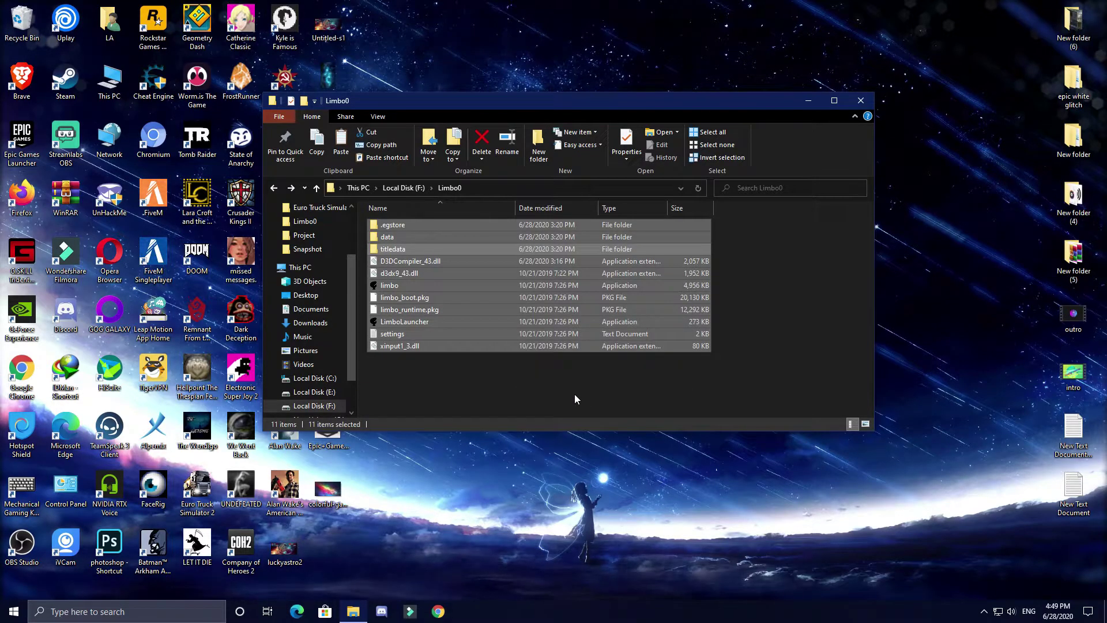
left_click(574, 393)
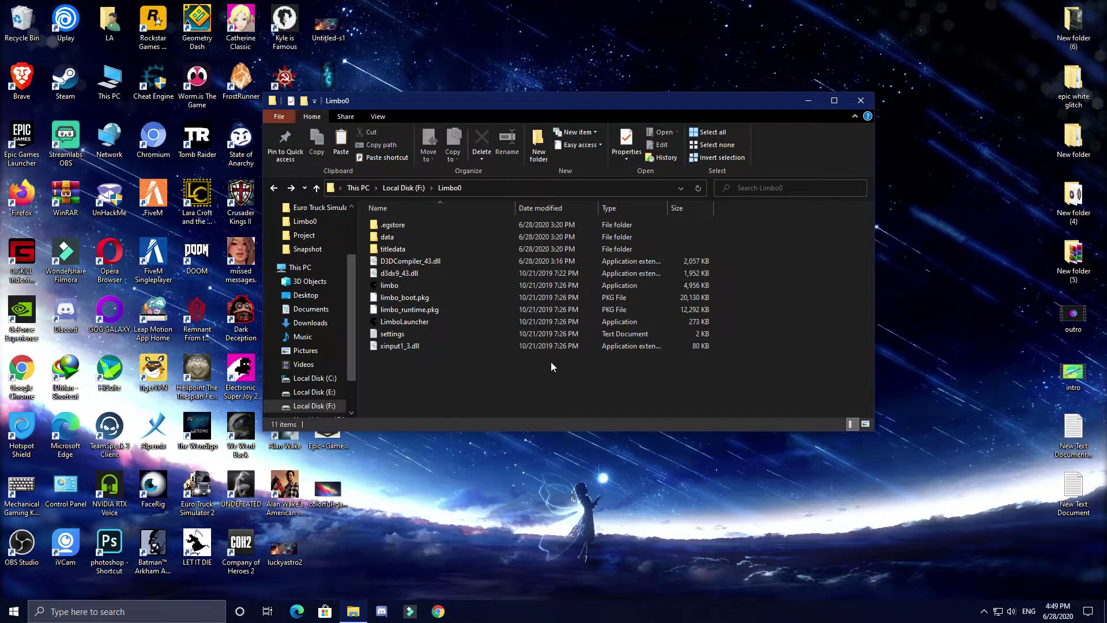
- Paste the copied backup files into the F:\fortnite\Limbo folder
left_click(395, 189)
double_click(426, 226)
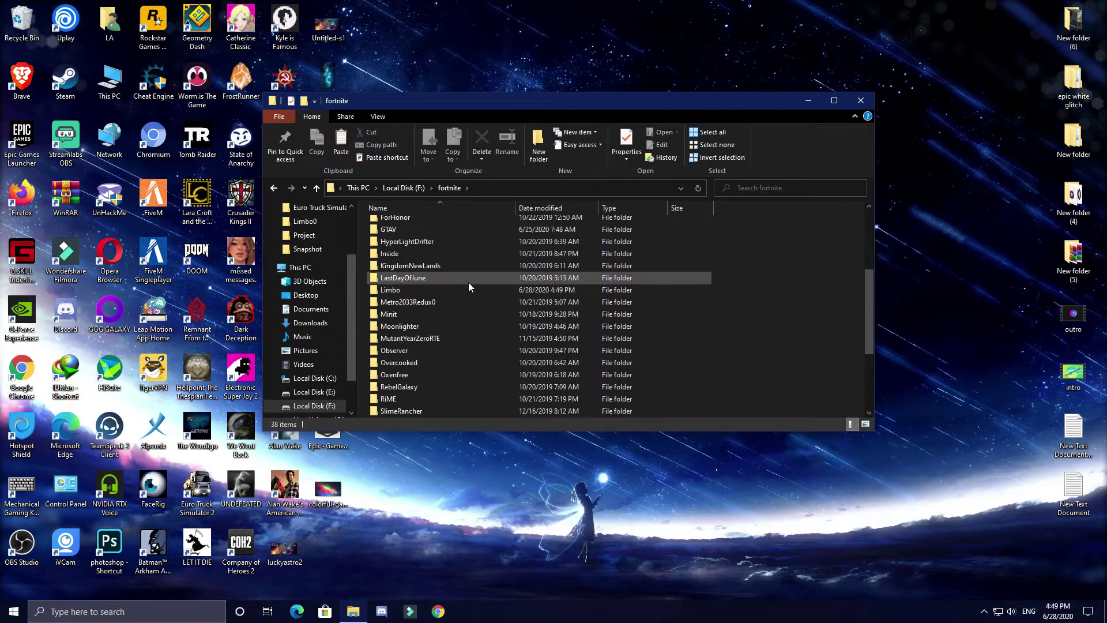
left_click(468, 300)
key("ctrl+v")
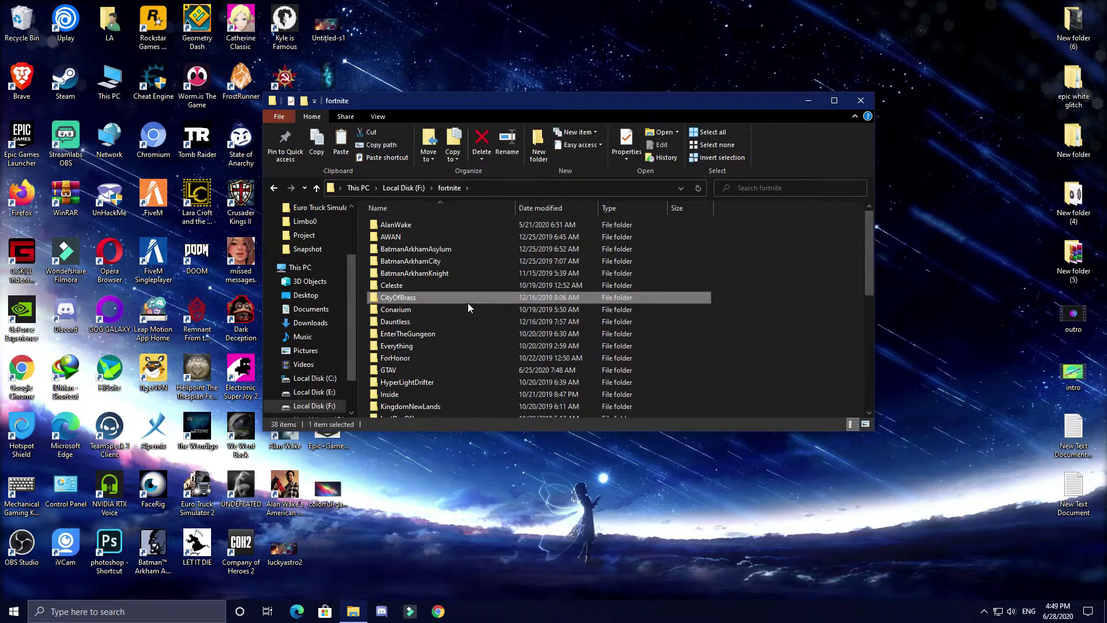
double_click(471, 233)
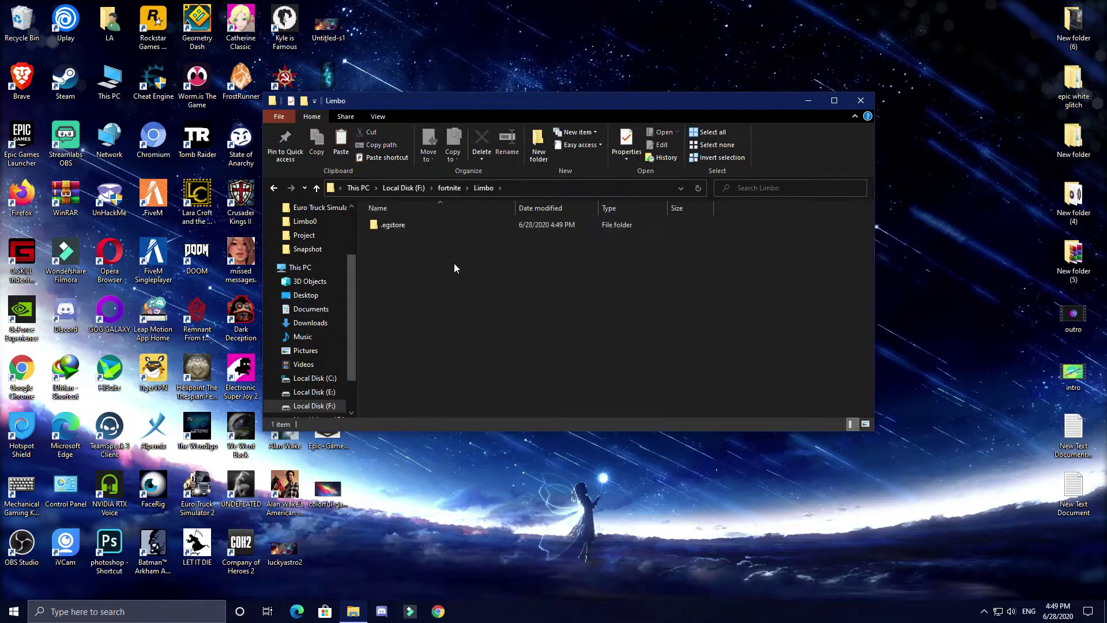
right_click(453, 269)
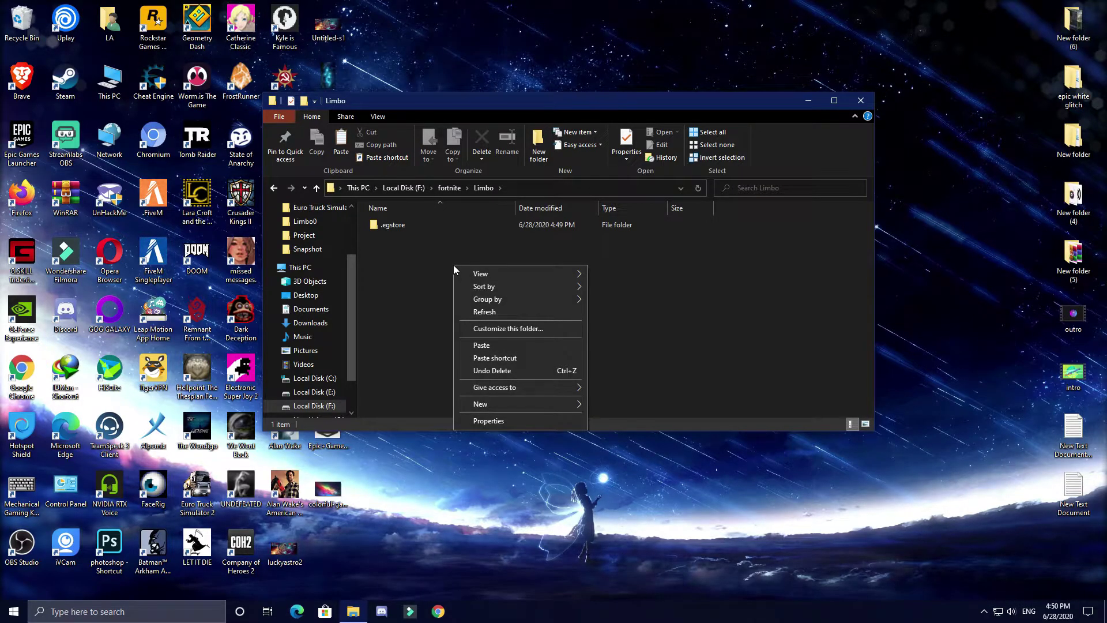
left_click(564, 347)
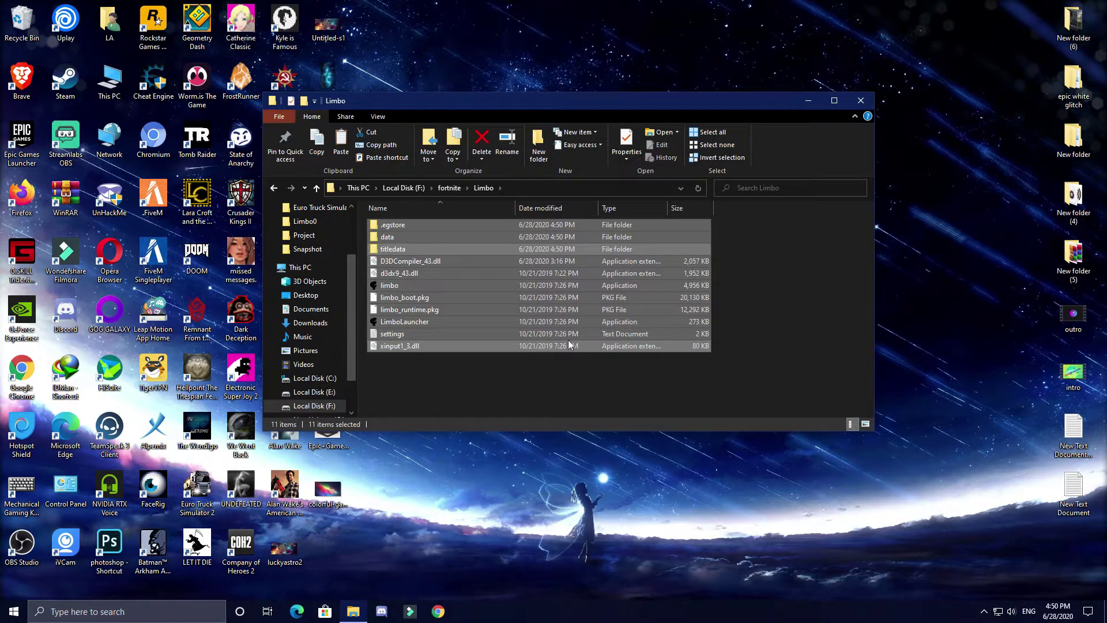
- Reopen the Epic Games Launcher, search the library for limbo, and resume its installation until the download tasks are finished
left_click(12, 132)
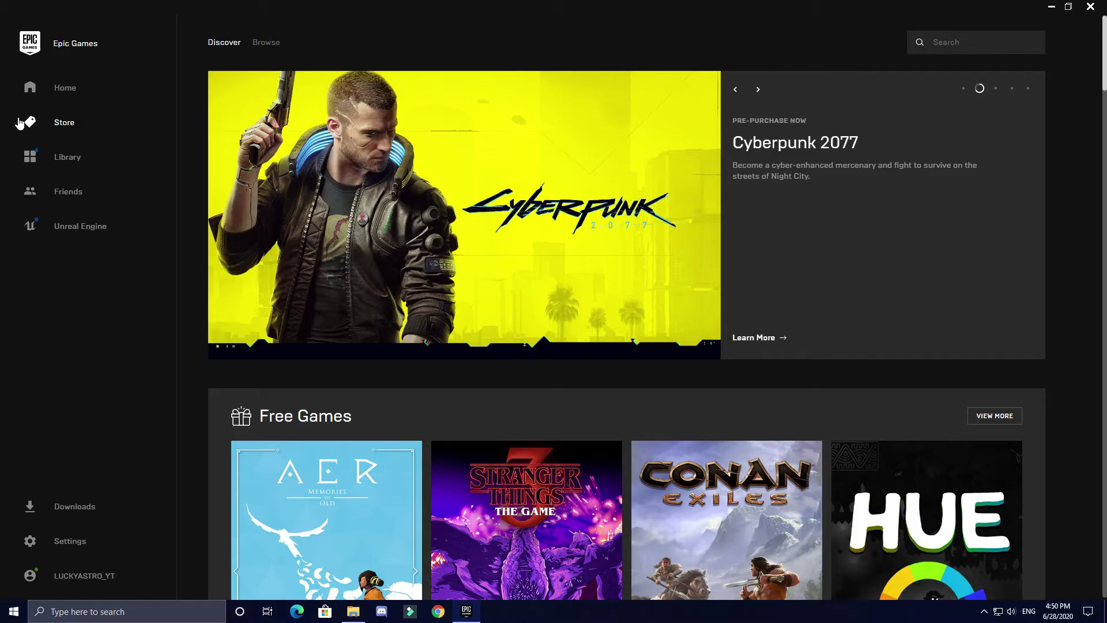
left_click(58, 158)
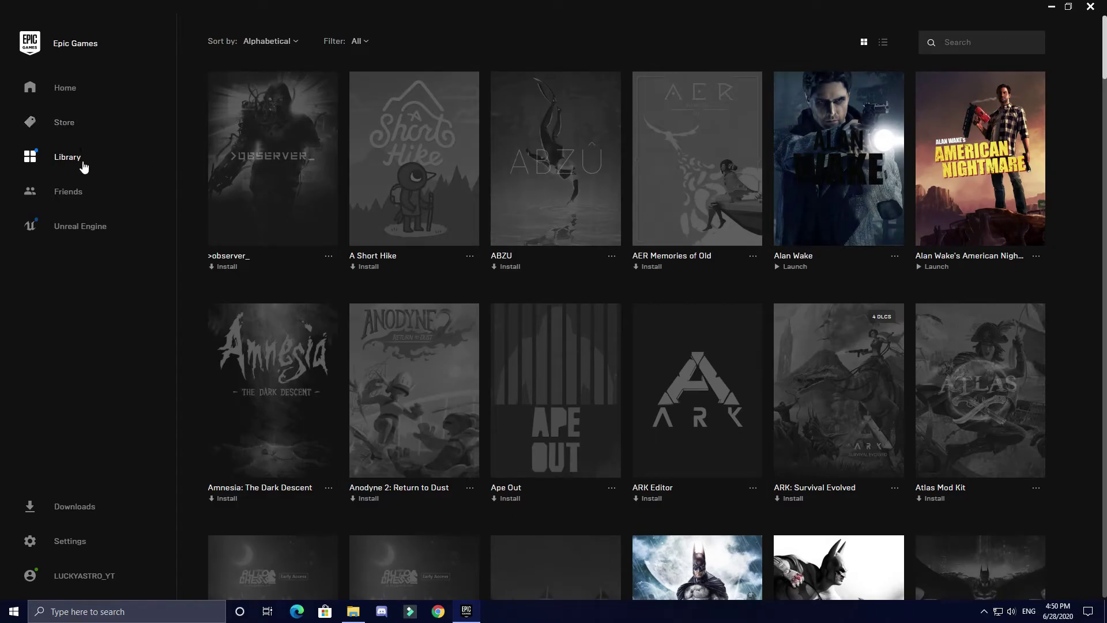
left_click(992, 43)
type("limbo")
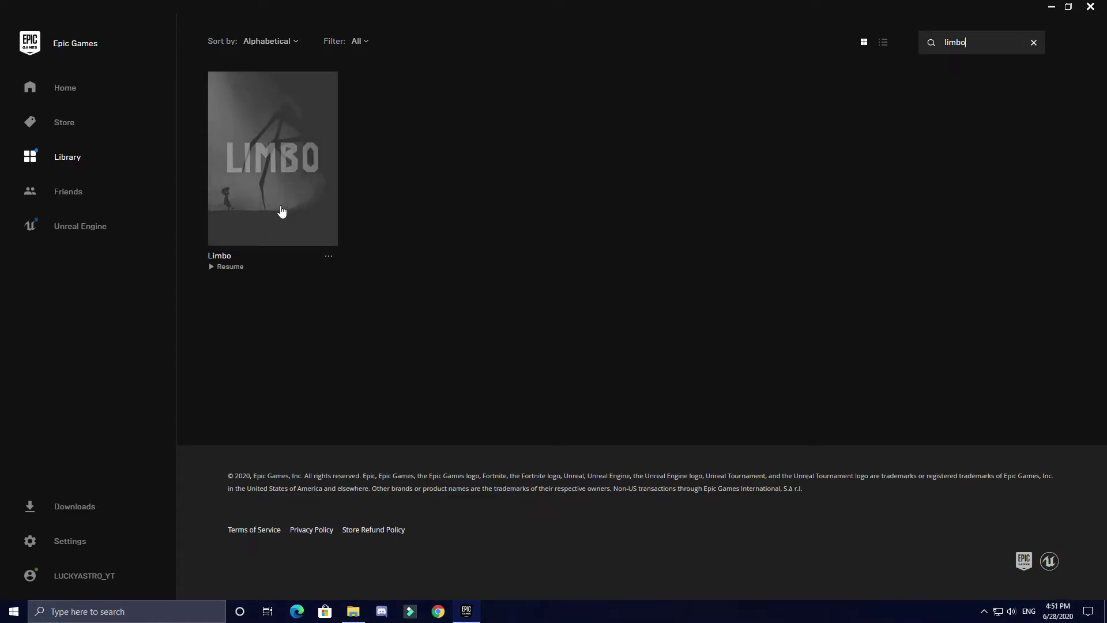
left_click(78, 509)
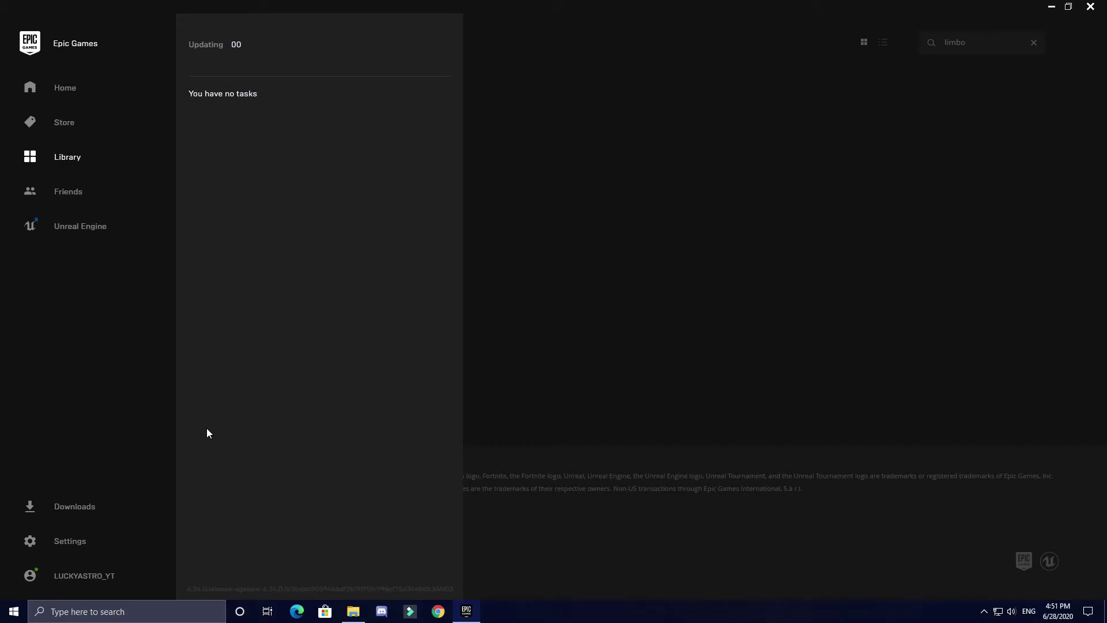
left_click(596, 277)
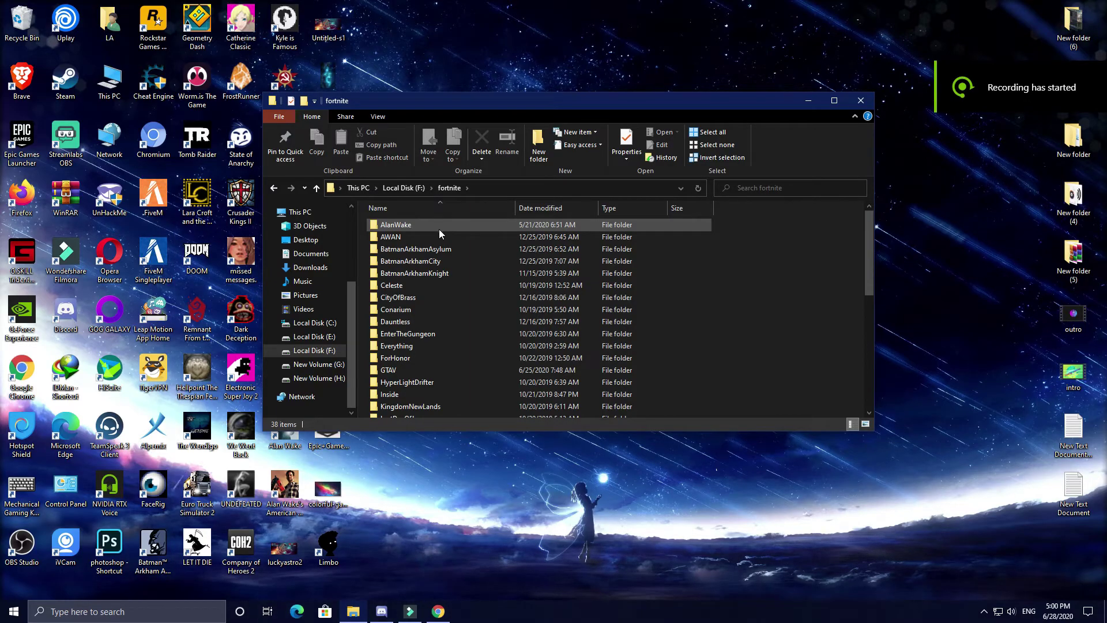
- In File Explorer, copy all the game files in the F:\fortnite\Limbo folder
left_click(423, 395)
left_click_drag(424, 394, 421, 231)
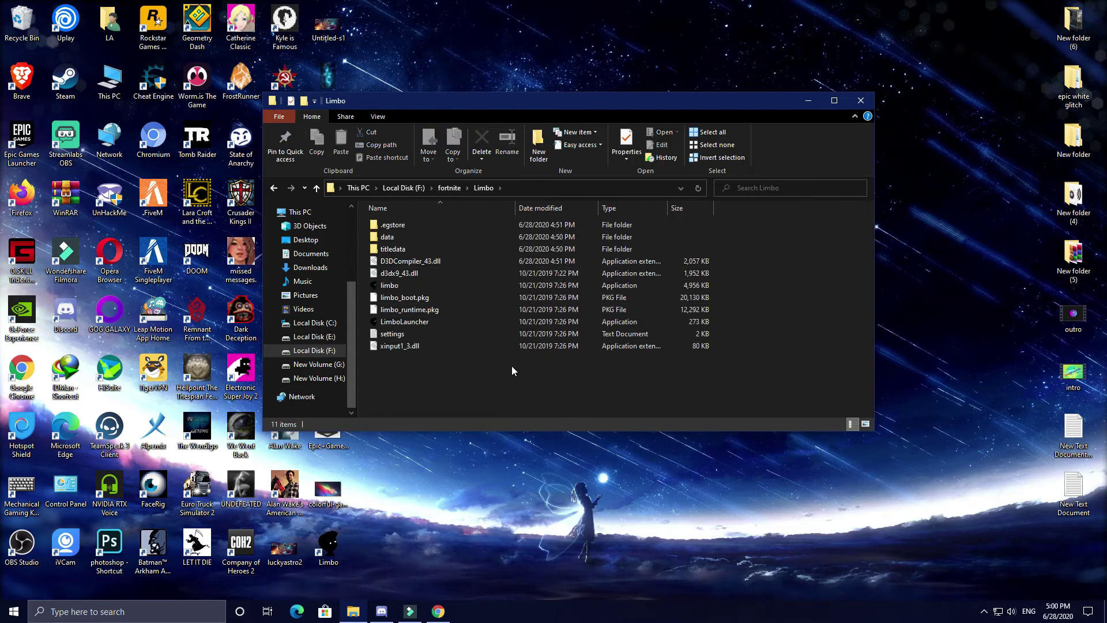
left_click_drag(504, 390, 459, 189)
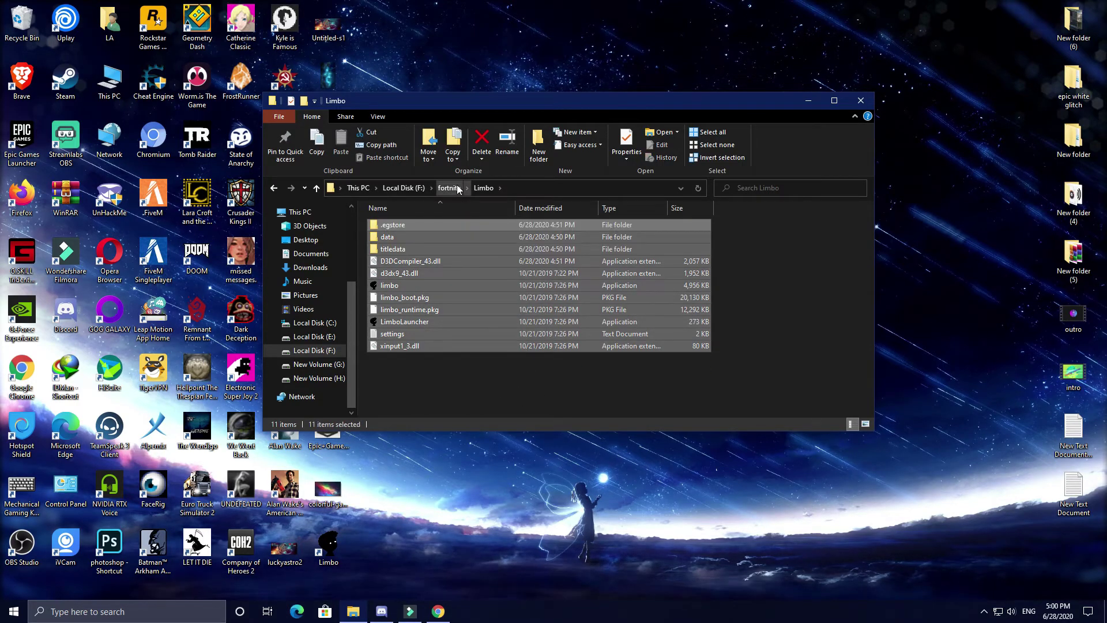
- Create a new folder with the default name in the root of Local Disk (F:)
key("BackSpace")
scroll(534, 314, "down", 5)
key("BackSpace")
right_click(525, 321)
mouse_move(574, 458)
left_click(655, 462)
key("Return")
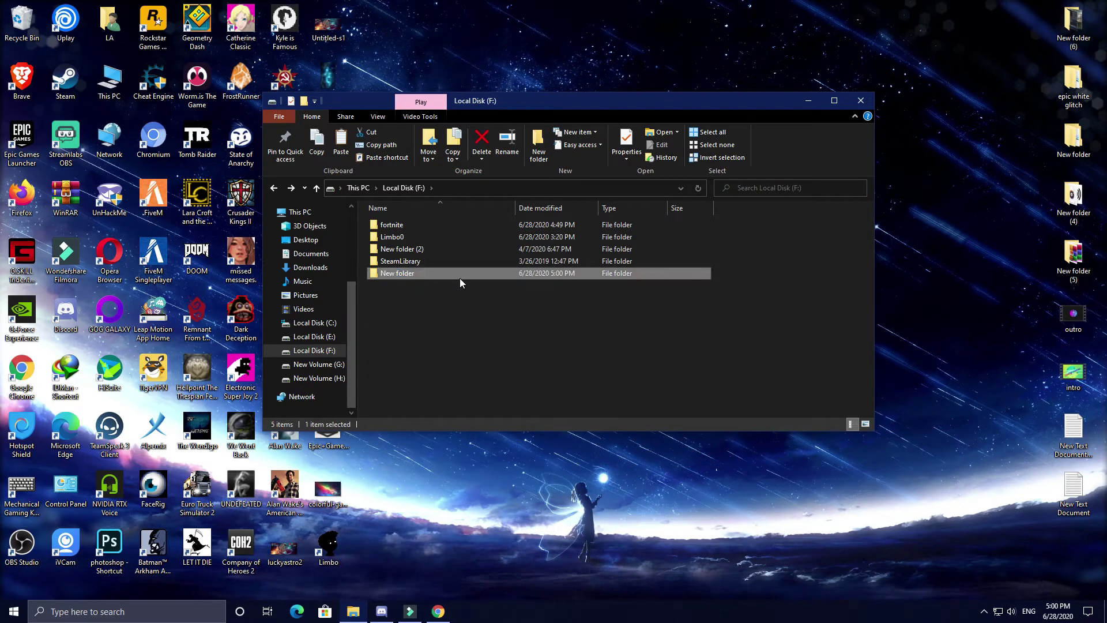
- Paste the copied Limbo files into the new folder on F: and close the File Explorer window
double_click(459, 278)
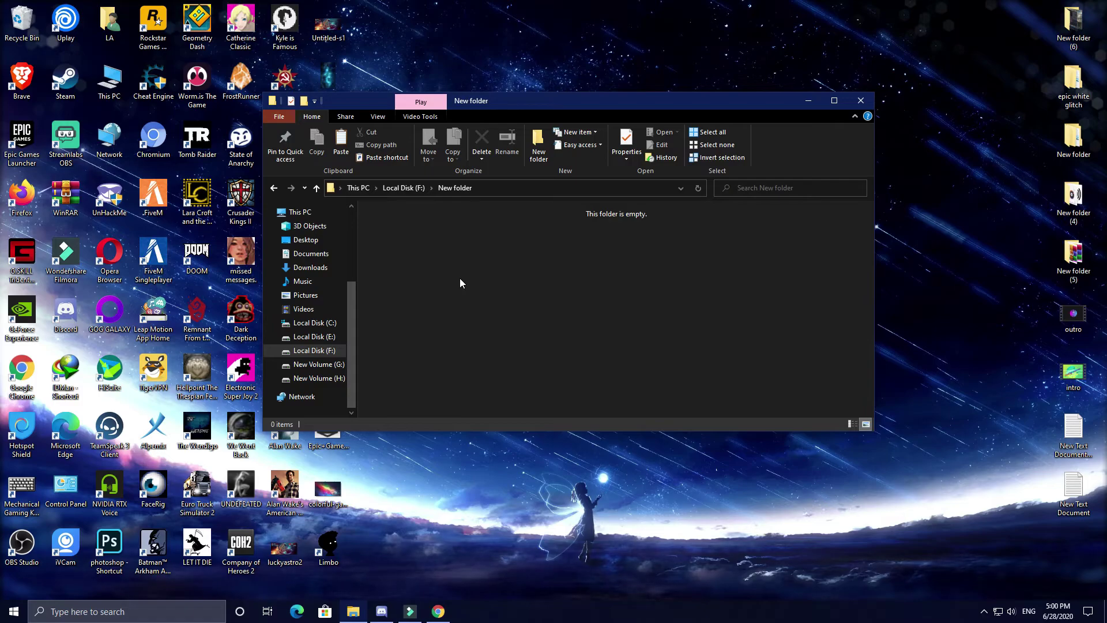
key("ctrl+v")
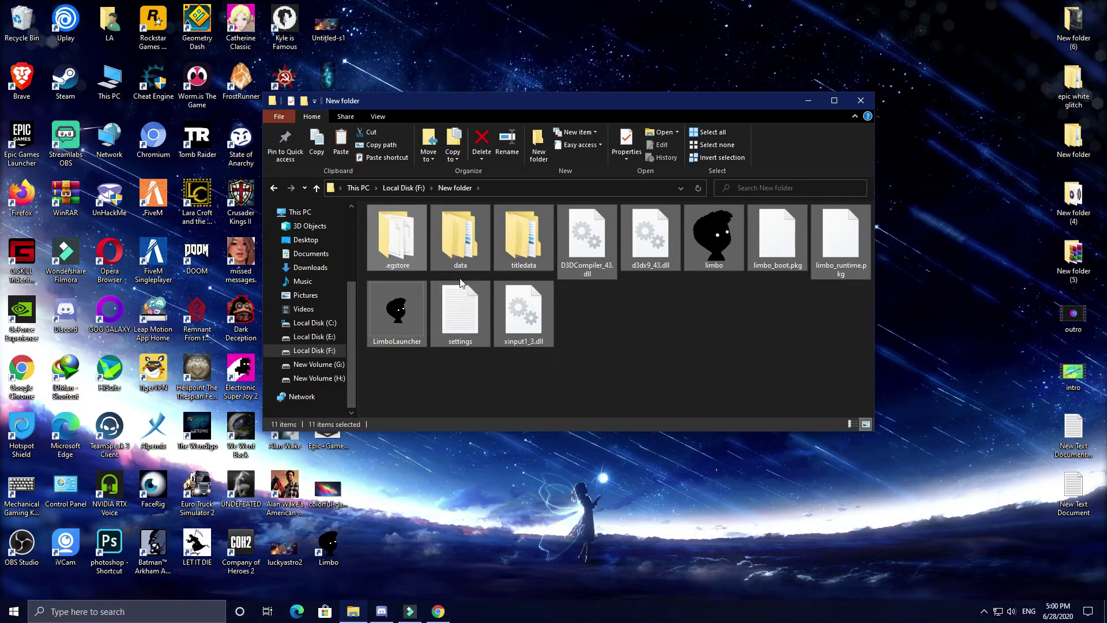
left_click(867, 106)
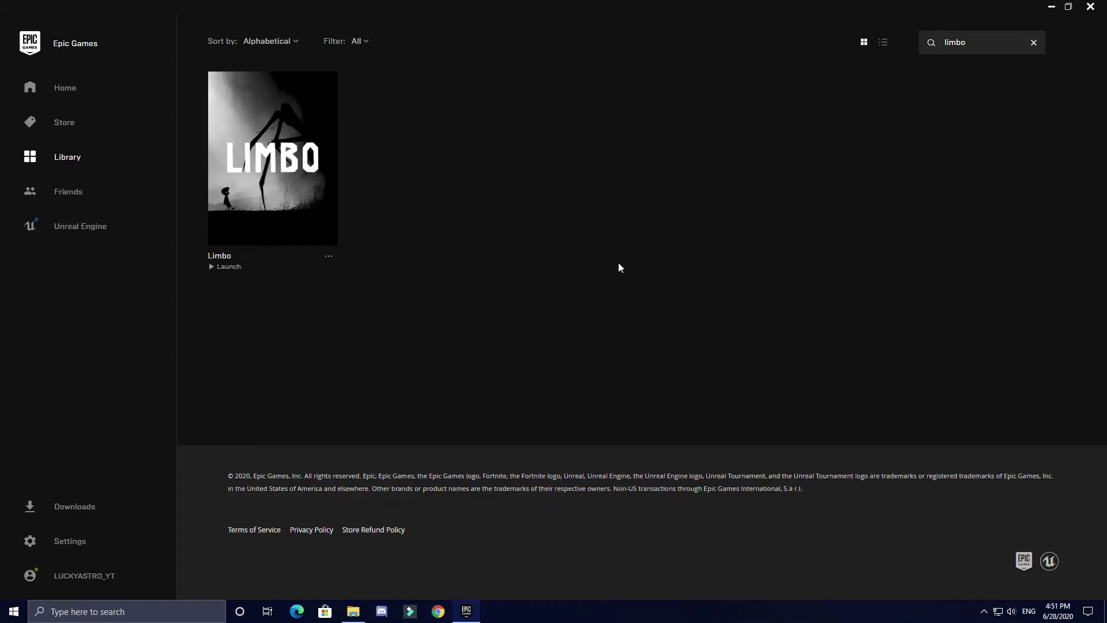